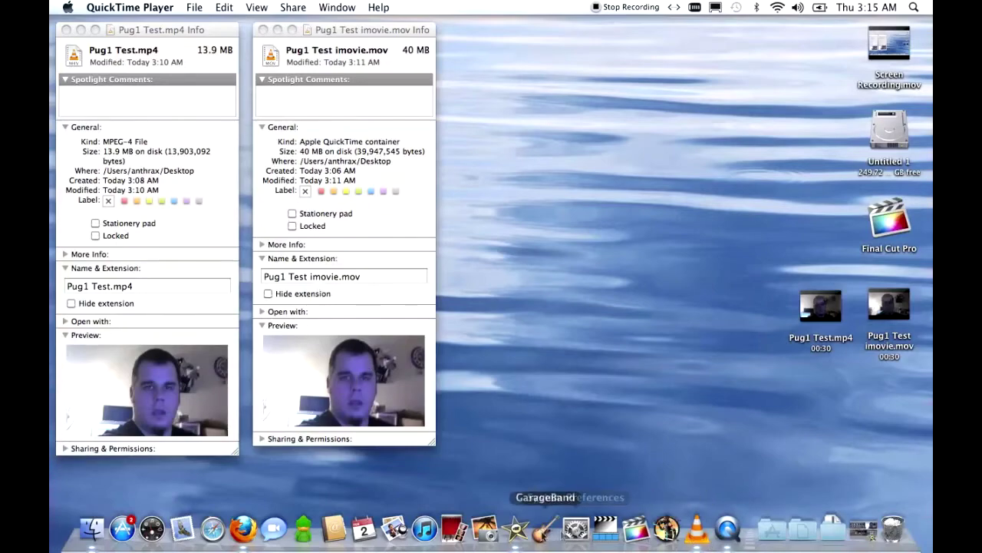
# Step: Switch to iMovie and bring the beginning of the Pug1 Test project into view
pyautogui.click(516, 528)
pyautogui.moveTo(547, 94); pyautogui.dragTo(535, 111)
pyautogui.press('space')
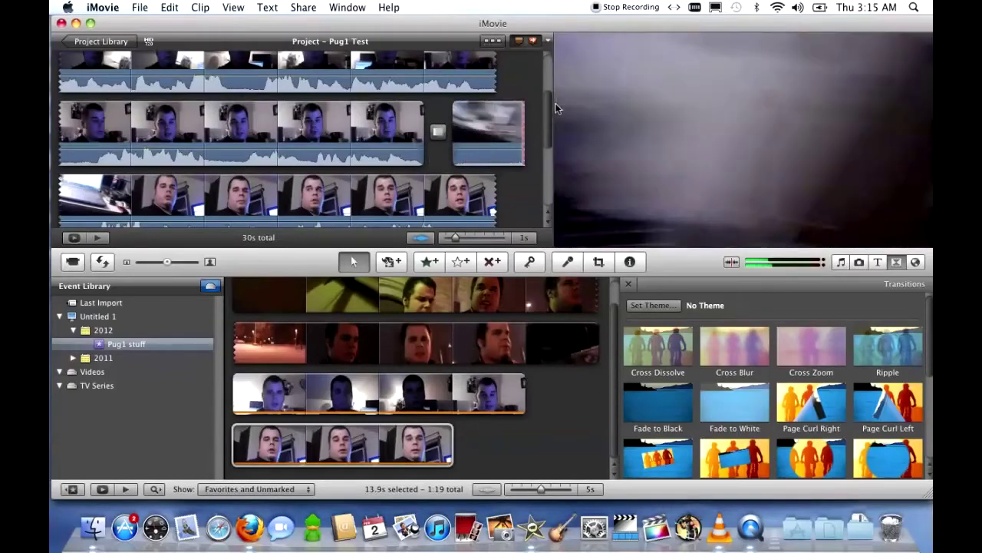
pyautogui.moveTo(550, 105); pyautogui.dragTo(549, 60)
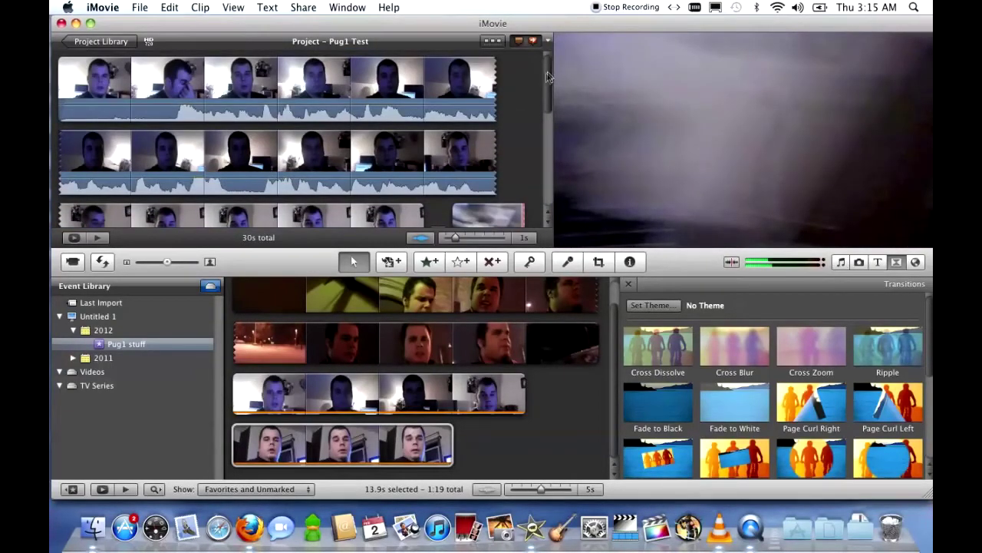
# Step: Start a QuickTime export of the project as Movie to MPEG-4 with Most Recent Settings, and open its export options
pyautogui.click(303, 8)
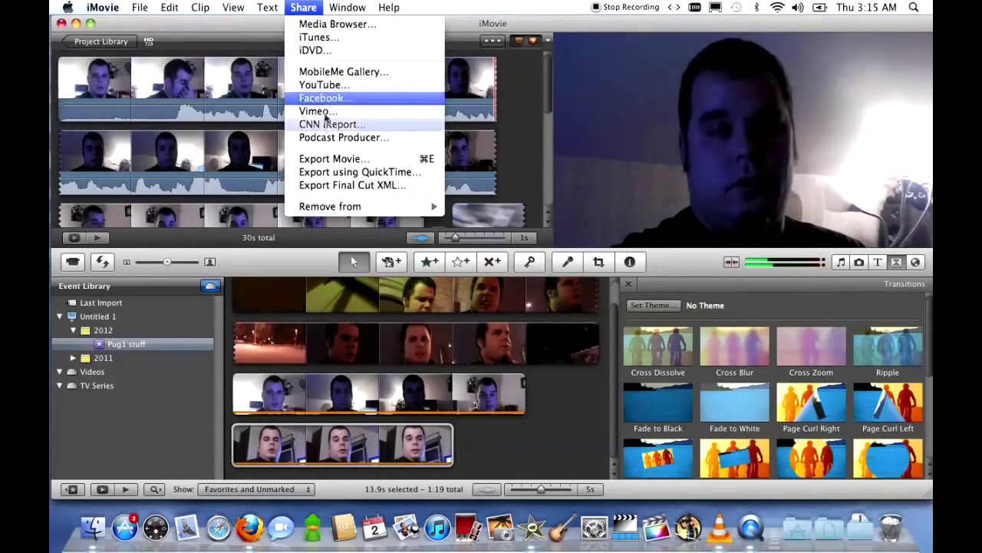
pyautogui.click(321, 177)
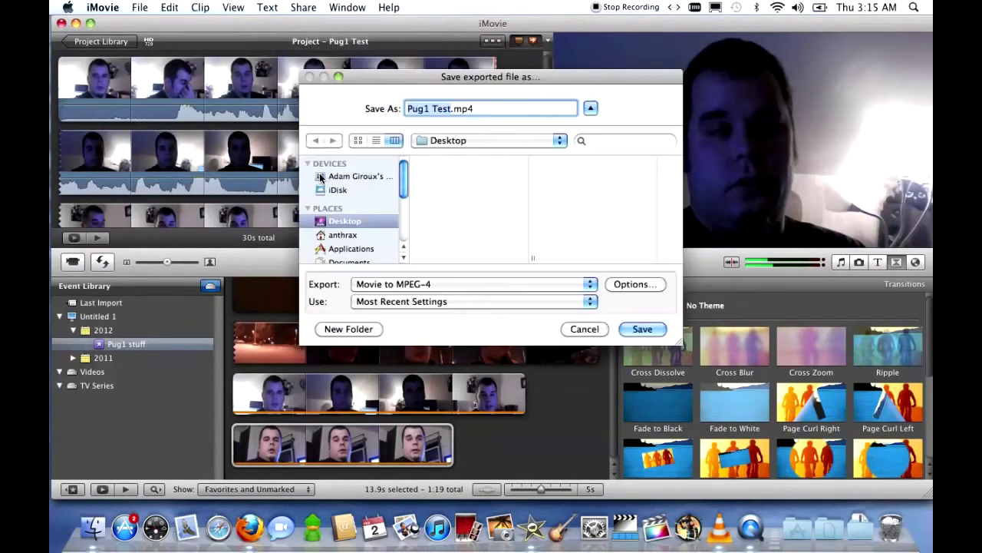
pyautogui.click(591, 284)
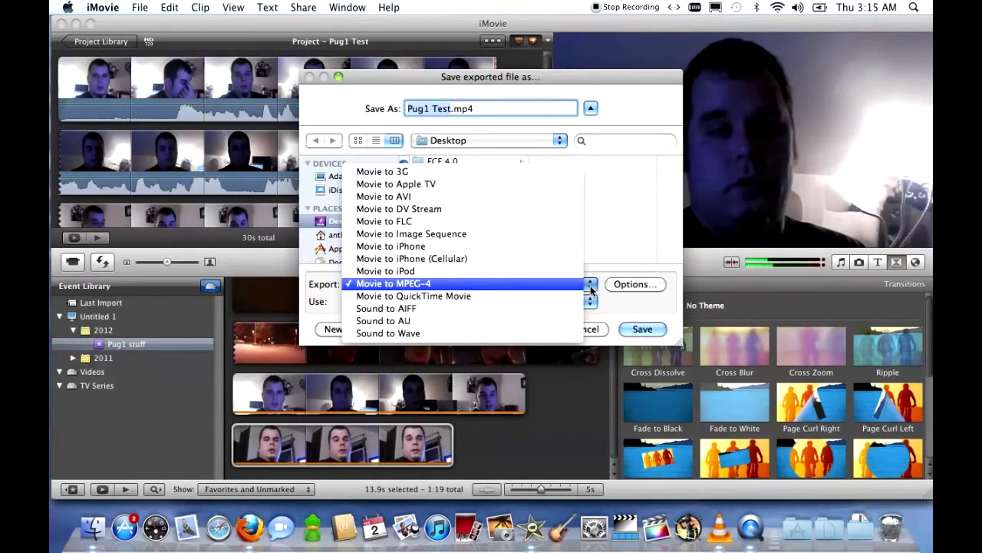
pyautogui.click(591, 287)
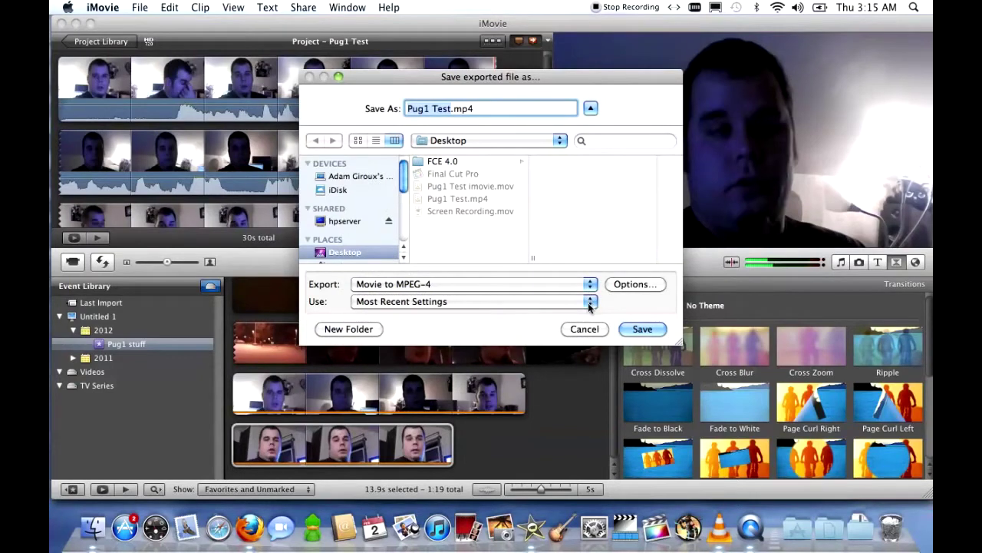
pyautogui.click(590, 302)
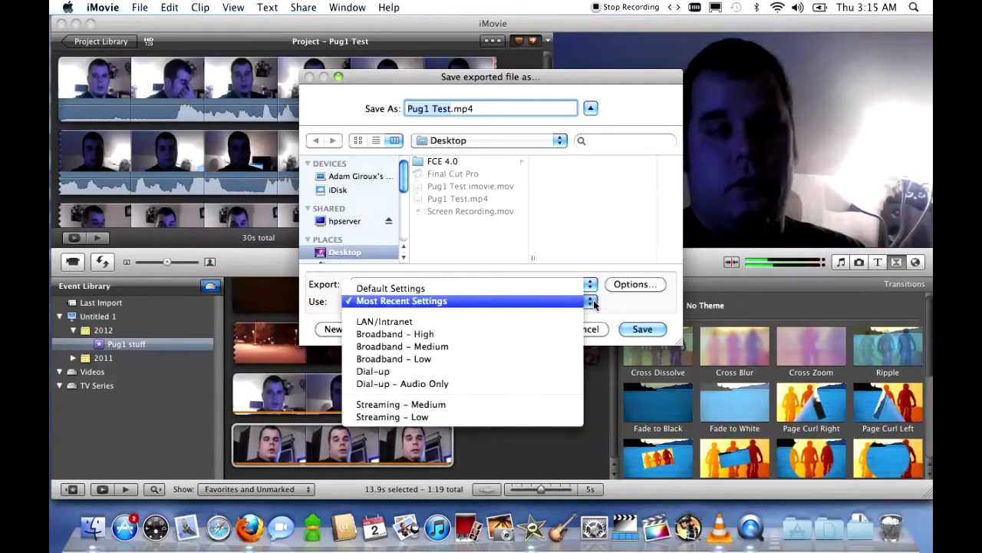
pyautogui.click(594, 304)
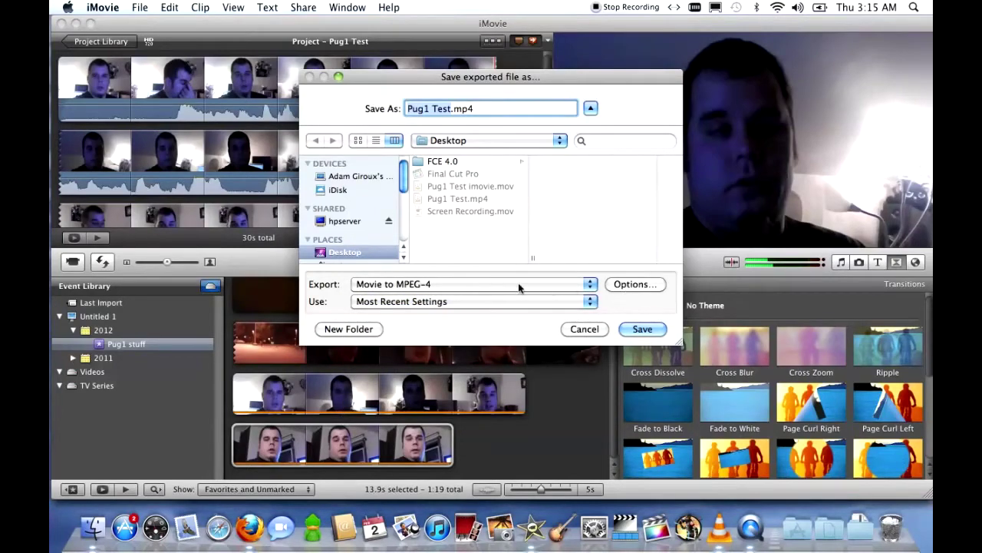
pyautogui.click(638, 289)
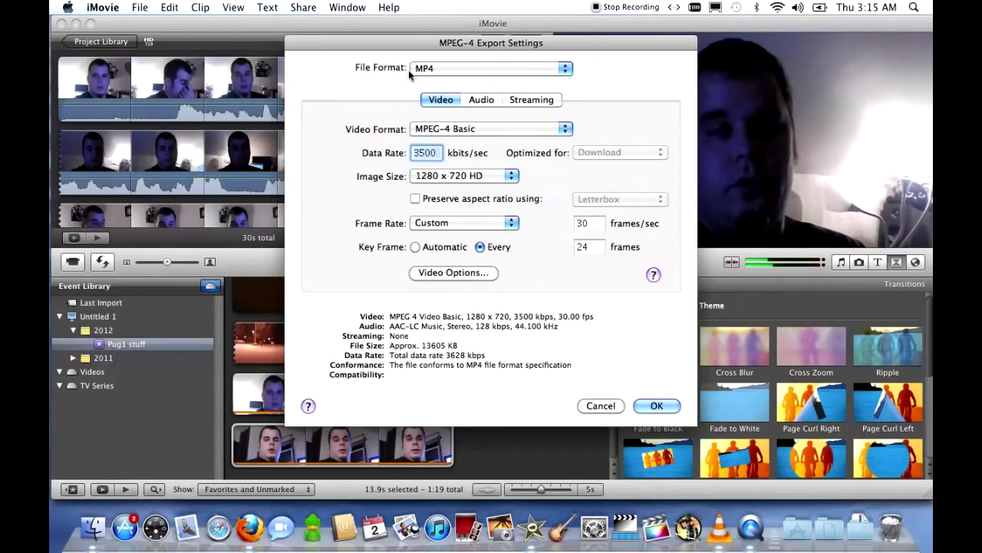
# Step: Try the MP4 (ISMA) file format, check its available image sizes, and return the file format to MP4
pyautogui.click(564, 70)
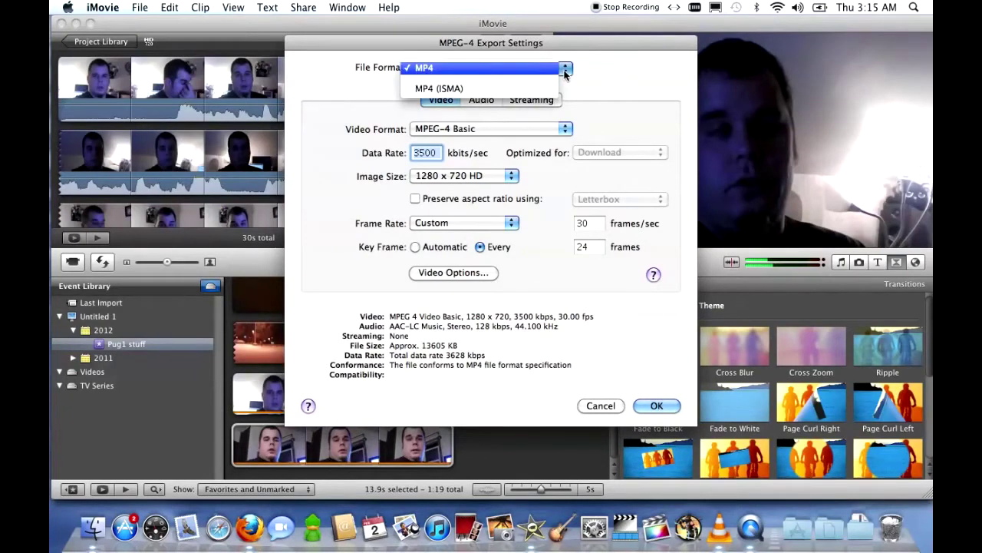
pyautogui.click(484, 67)
pyautogui.click(483, 68)
pyautogui.click(485, 87)
pyautogui.click(513, 177)
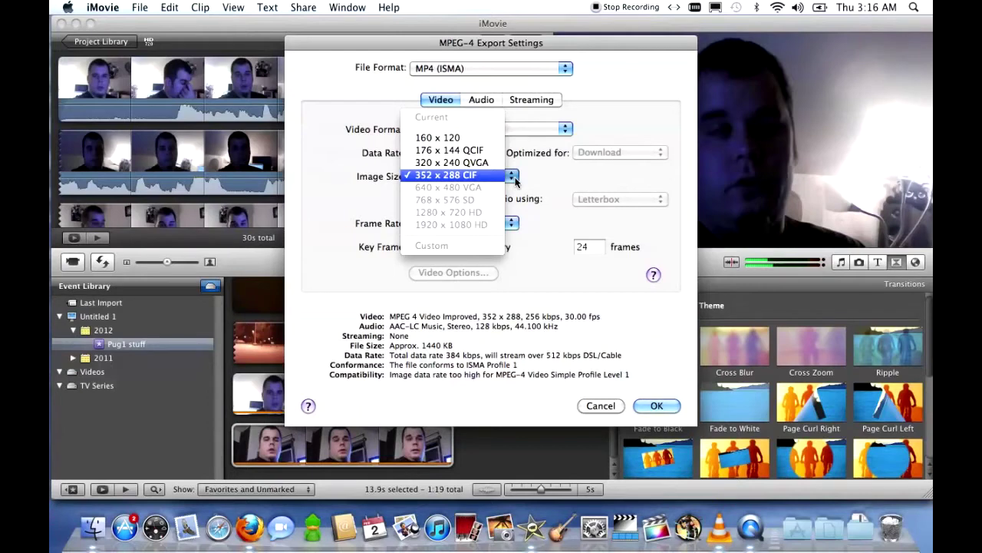
pyautogui.click(516, 180)
pyautogui.click(562, 70)
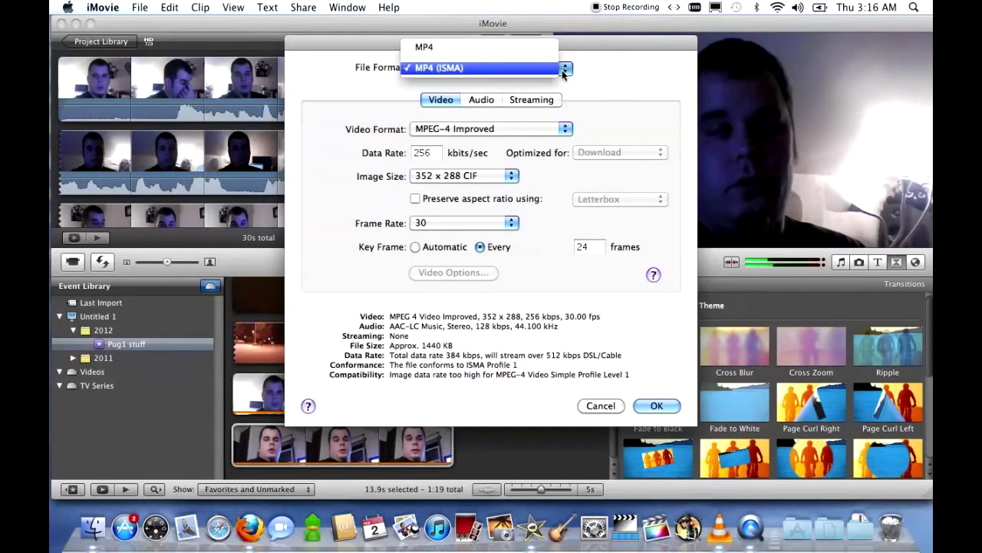
pyautogui.click(531, 48)
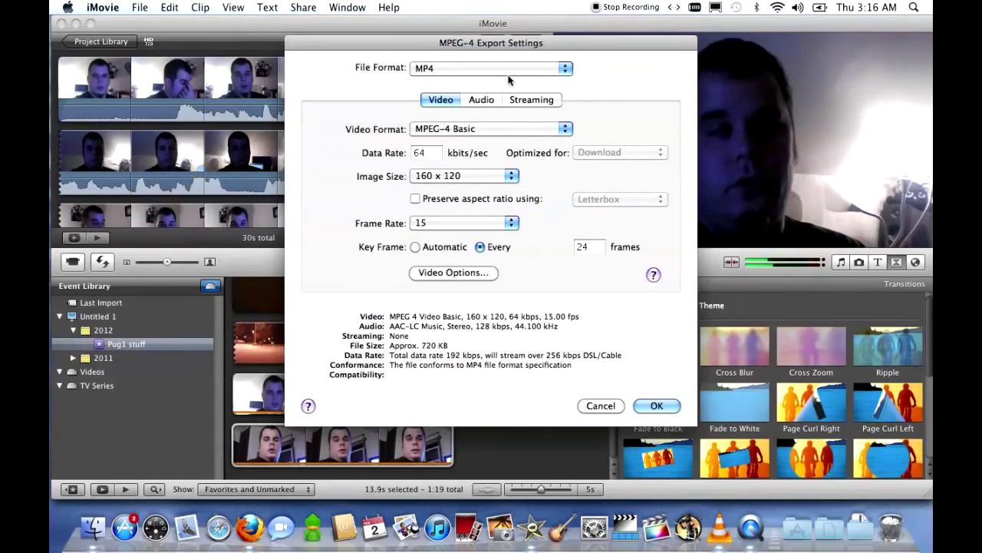
# Step: Set the video format to H.264 and its data rate to 3500 kbits/sec
pyautogui.click(433, 130)
pyautogui.click(441, 154)
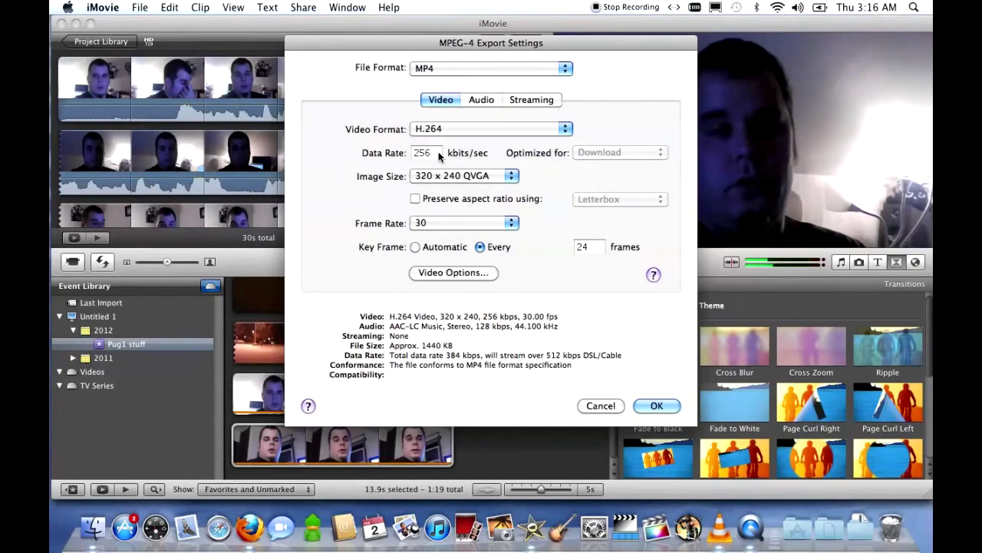
pyautogui.click(437, 152)
pyautogui.press('BackSpace')
pyautogui.press('BackSpace')
pyautogui.press('BackSpace')
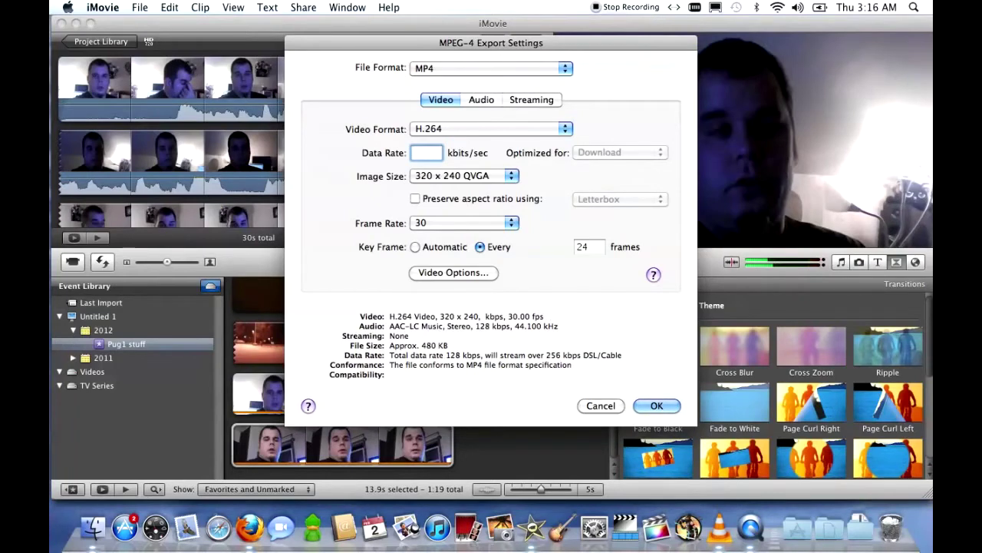
pyautogui.write('3500')
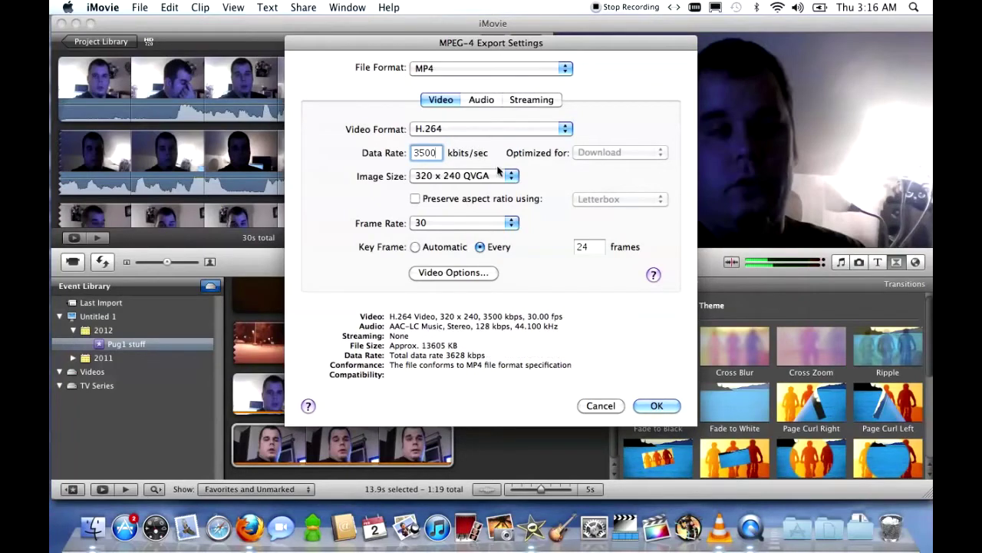
# Step: Set the image size to 1280 x 720 HD and keep the frame rate at 30
pyautogui.click(509, 176)
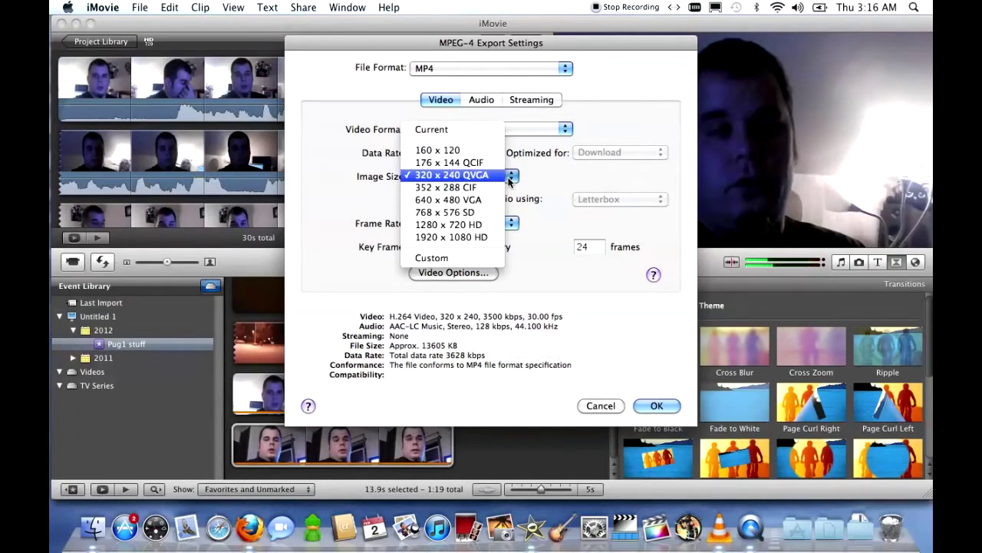
pyautogui.click(484, 224)
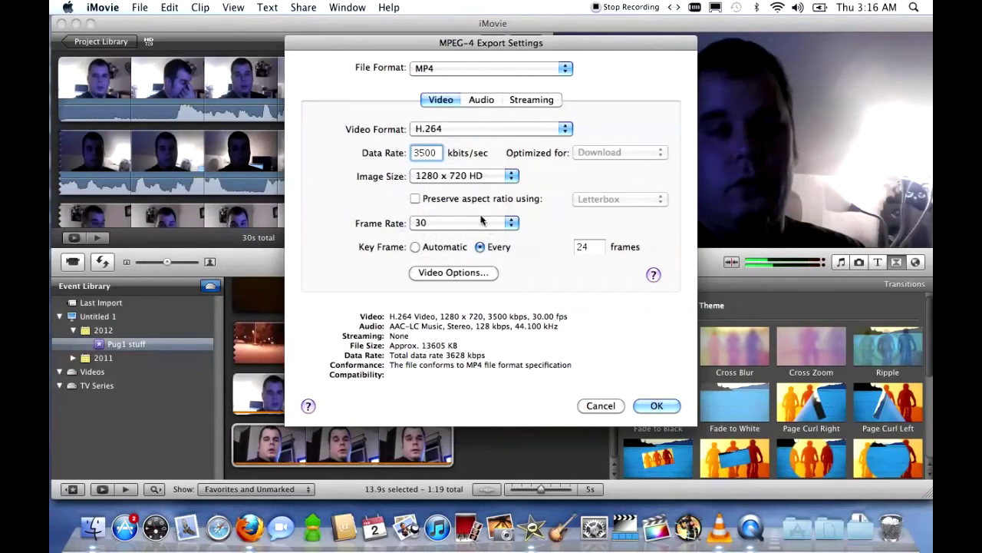
pyautogui.click(506, 228)
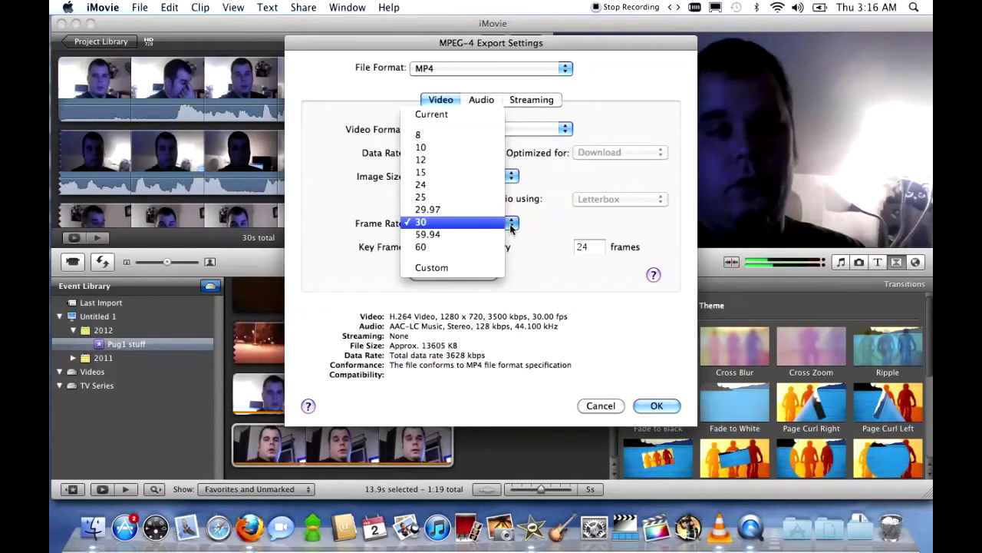
pyautogui.click(505, 225)
pyautogui.click(511, 225)
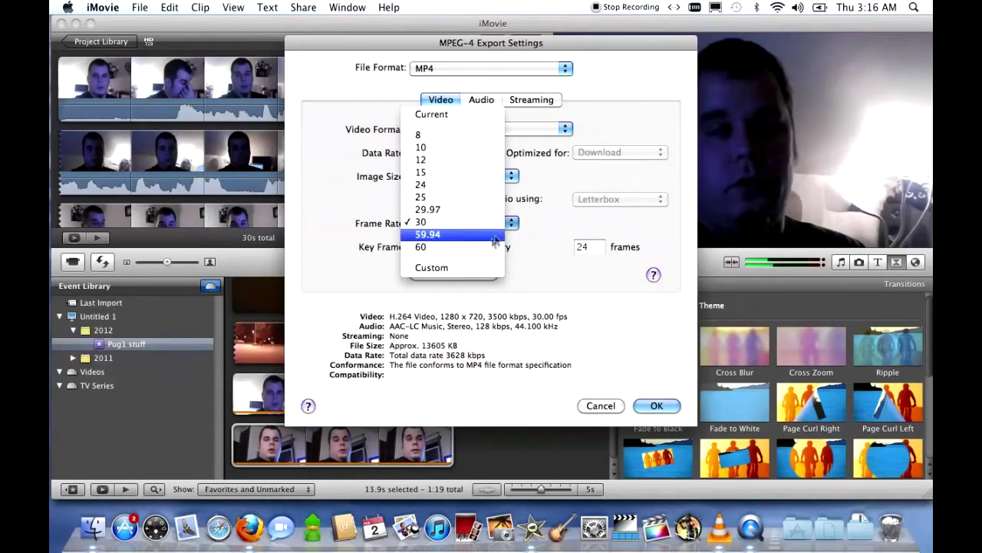
pyautogui.click(488, 225)
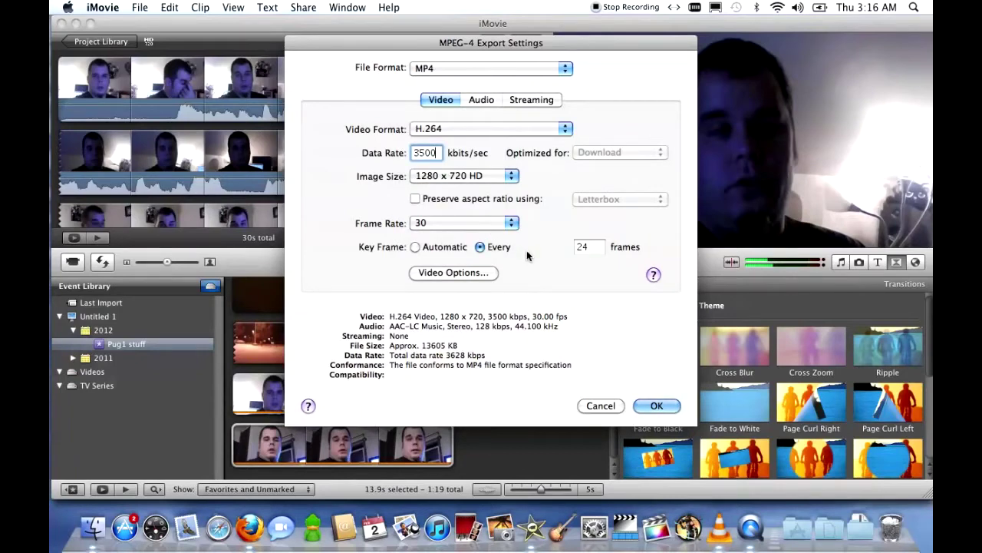
# Step: Choose Faster encode (Single-pass) with the Main profile in the H.264 video options and accept them
pyautogui.click(477, 272)
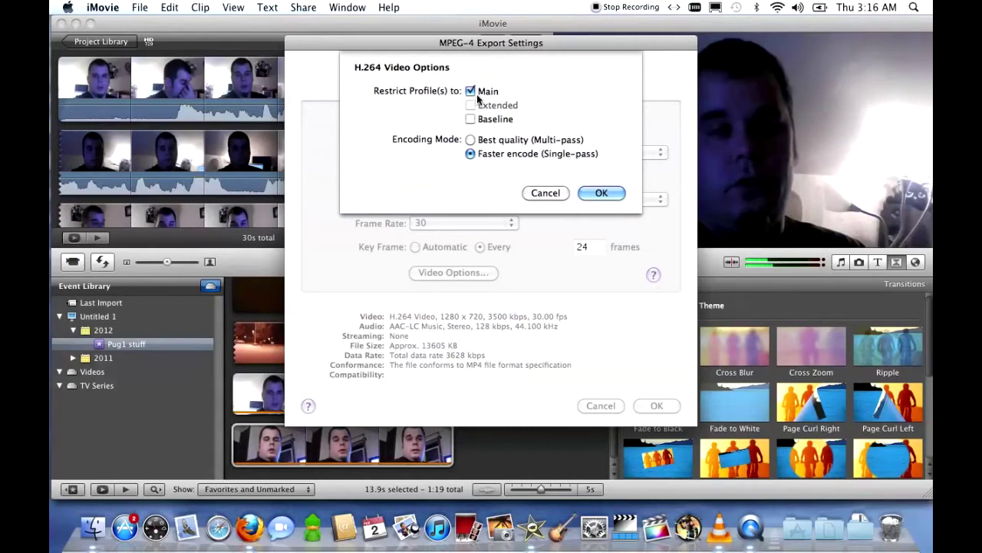
pyautogui.click(480, 144)
pyautogui.click(478, 152)
pyautogui.click(601, 194)
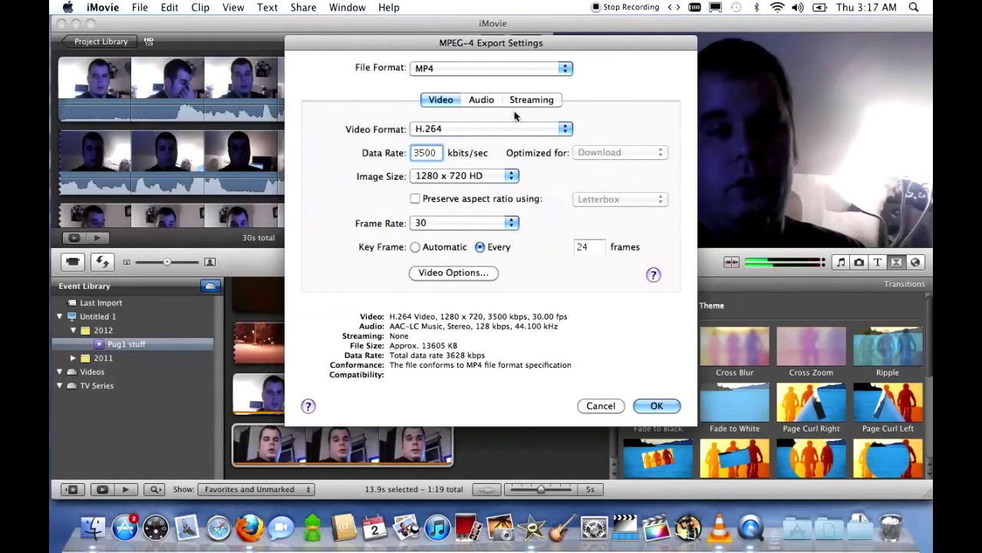
# Step: Configure the export audio as AAC-LC (Music) with a 192 kbps data rate and stereo channels
pyautogui.click(482, 99)
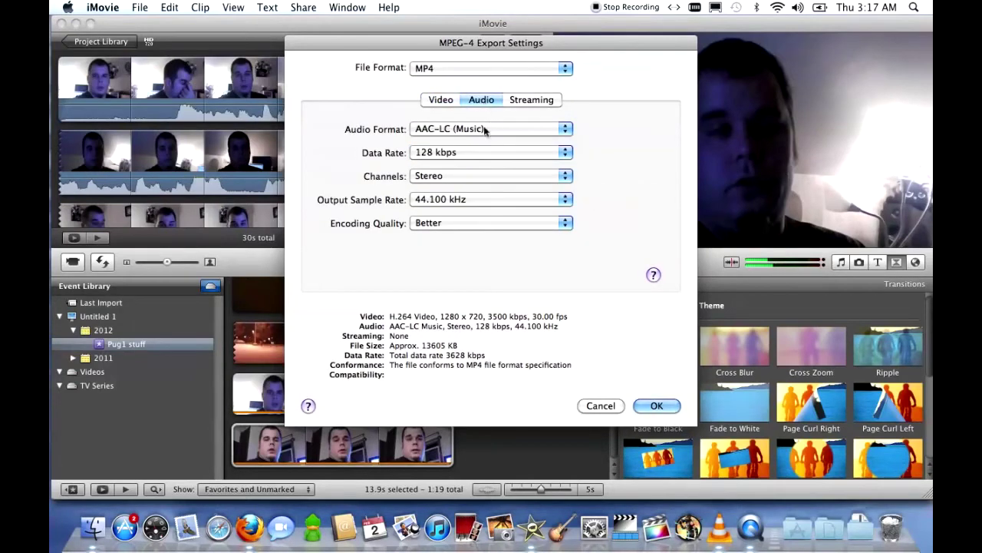
pyautogui.click(571, 132)
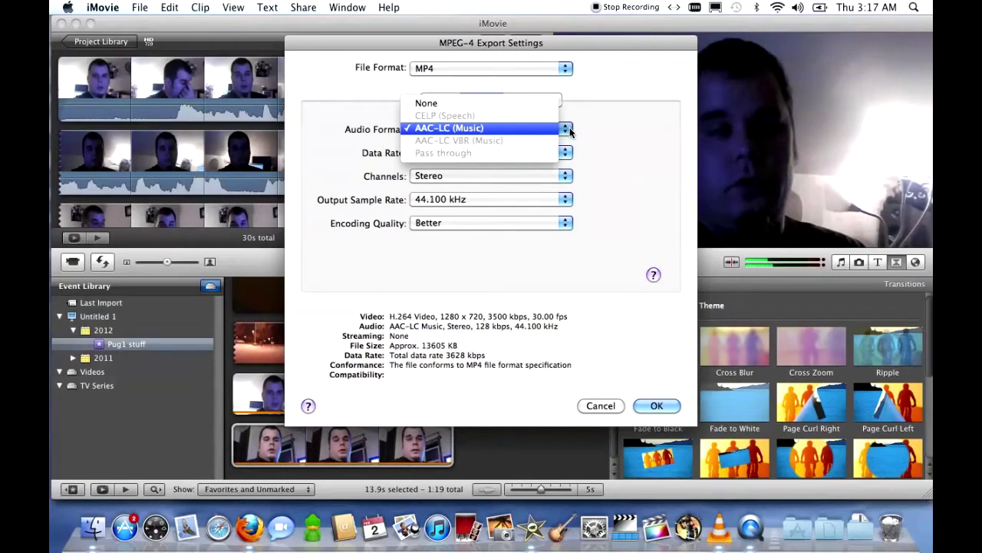
pyautogui.click(505, 129)
pyautogui.click(568, 154)
pyautogui.click(538, 176)
pyautogui.click(565, 177)
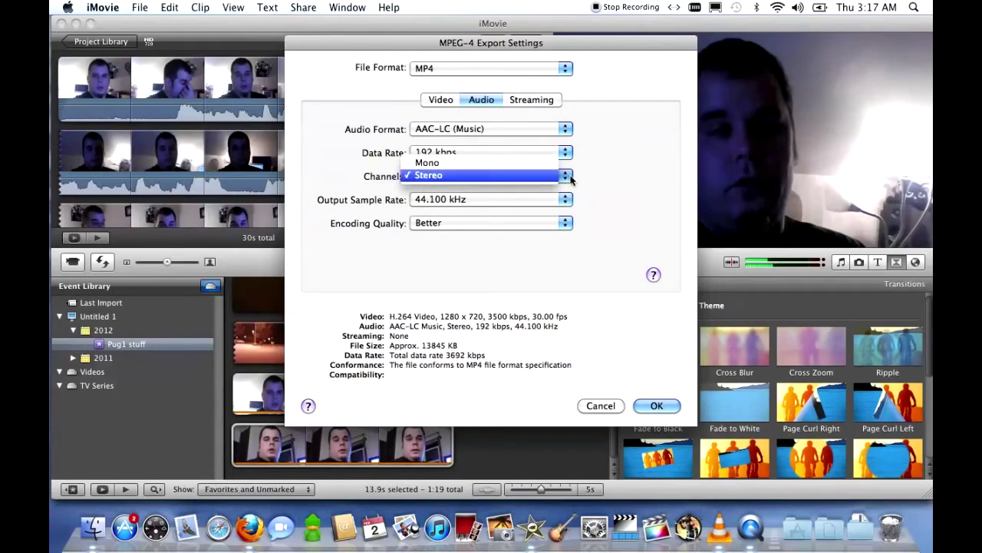
pyautogui.click(552, 181)
# Step: Set the audio output sample rate to 48.000 kHz and the encoding quality to Best
pyautogui.click(565, 200)
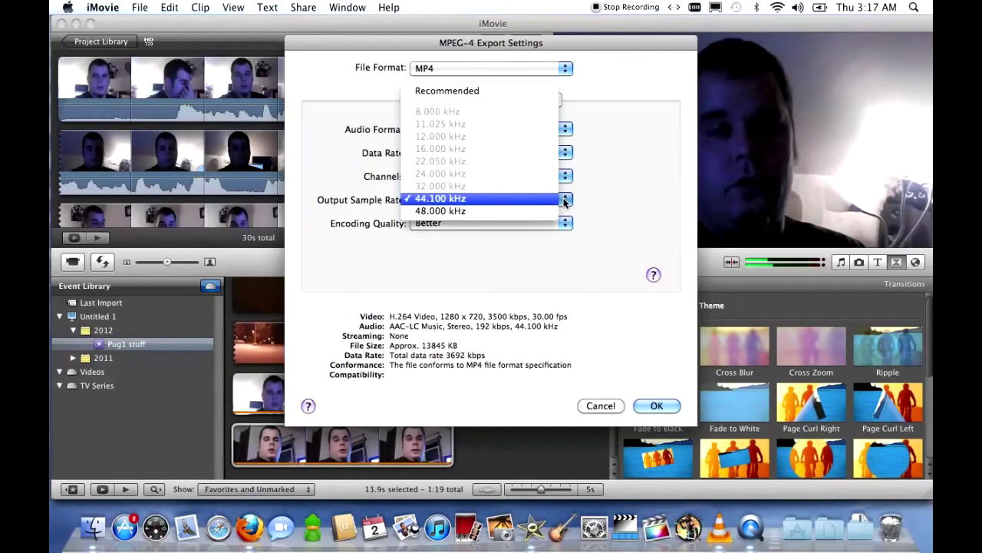
pyautogui.click(545, 210)
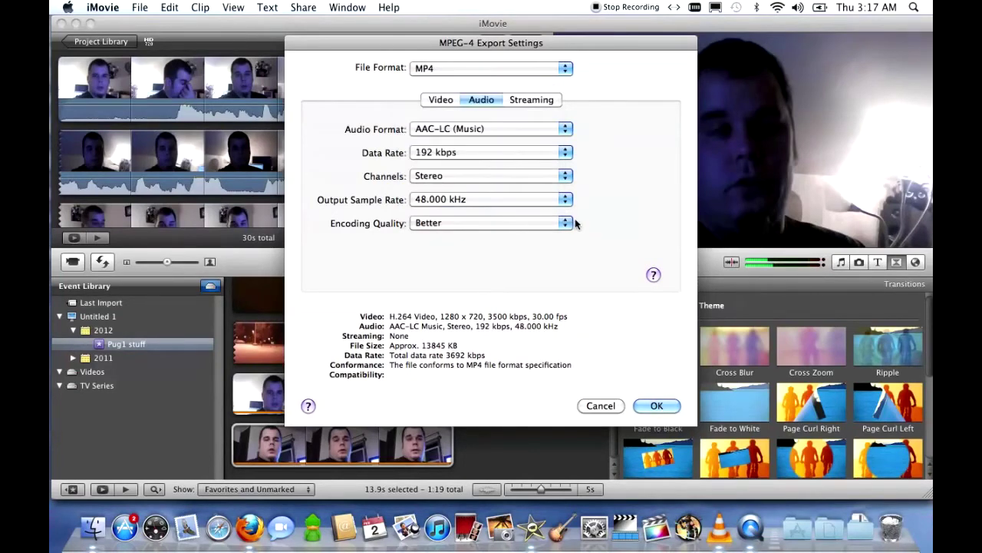
pyautogui.click(568, 223)
pyautogui.click(542, 235)
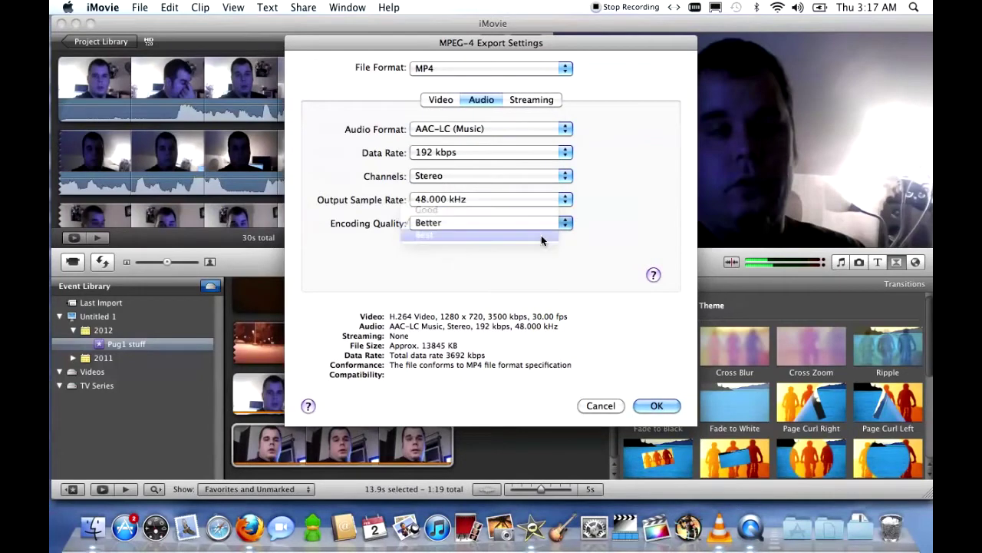
# Step: Review the video and streaming settings and accept the MPEG-4 export settings
pyautogui.click(433, 103)
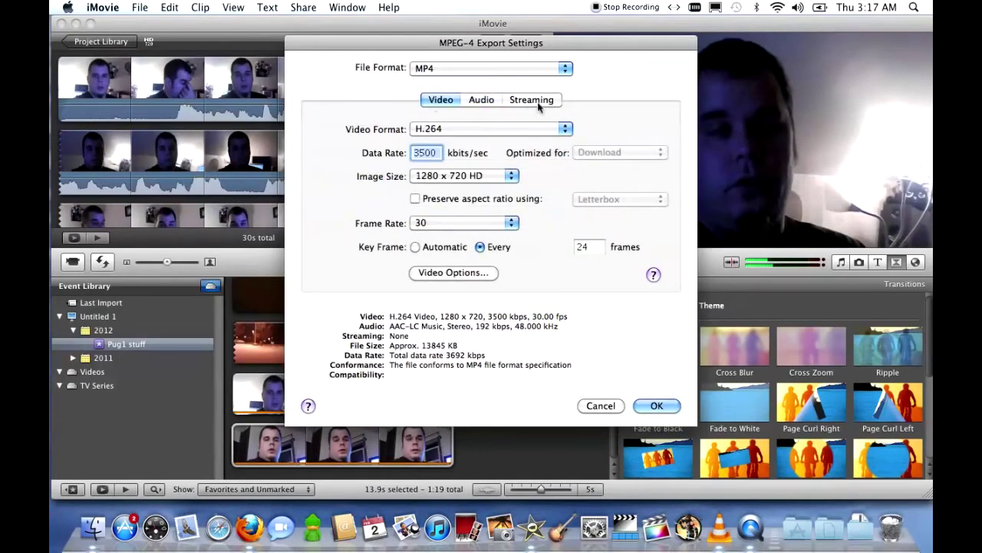
pyautogui.click(534, 105)
pyautogui.click(449, 100)
pyautogui.click(651, 406)
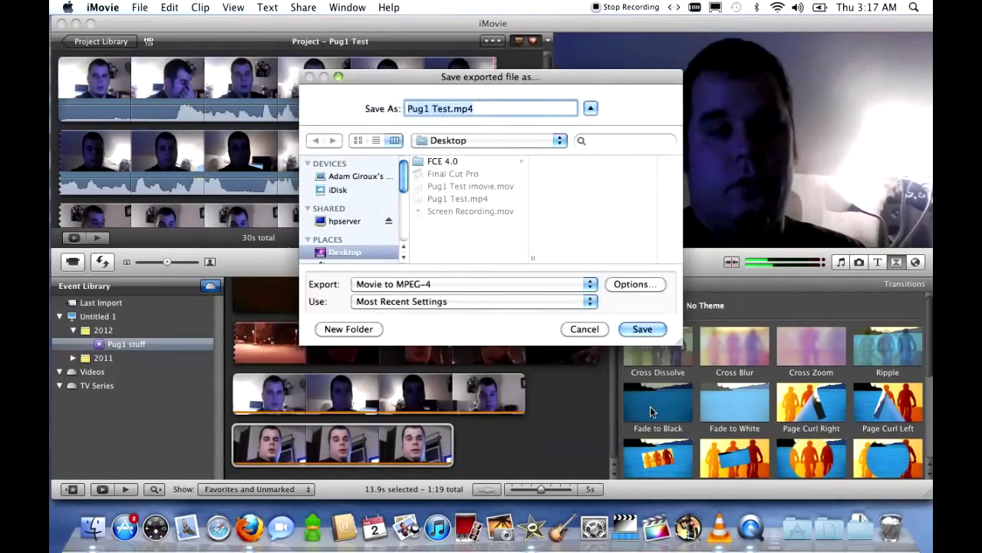
# Step: Name the exported file "Pug1 Test MP4 encoded.mp4" and save it to the Desktop
pyautogui.click(449, 109)
pyautogui.write('MP$ ')
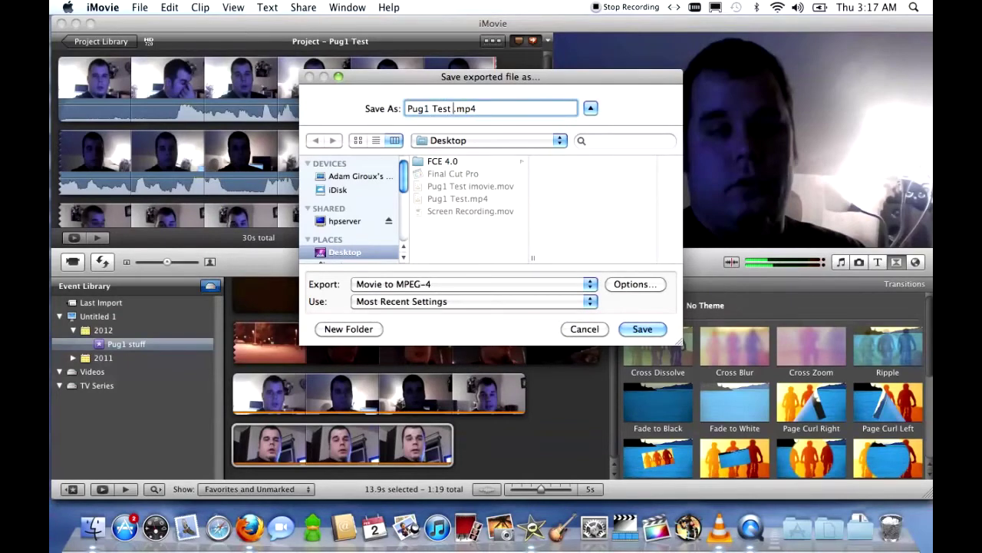
pyautogui.write('enc')
pyautogui.press('BackSpace')
pyautogui.press('BackSpace')
pyautogui.press('BackSpace')
pyautogui.press('BackSpace')
pyautogui.press('BackSpace')
pyautogui.write('4 encoded')
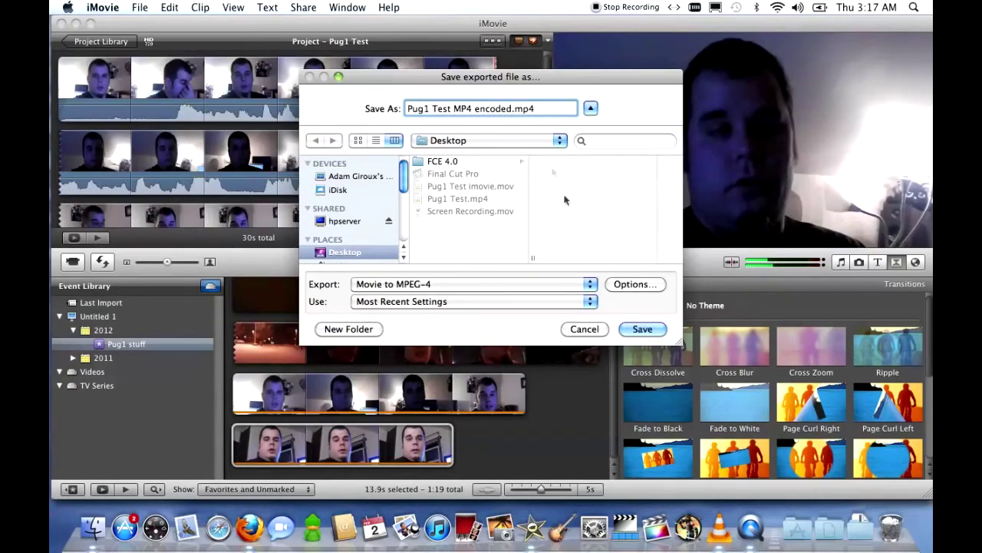
pyautogui.click(643, 329)
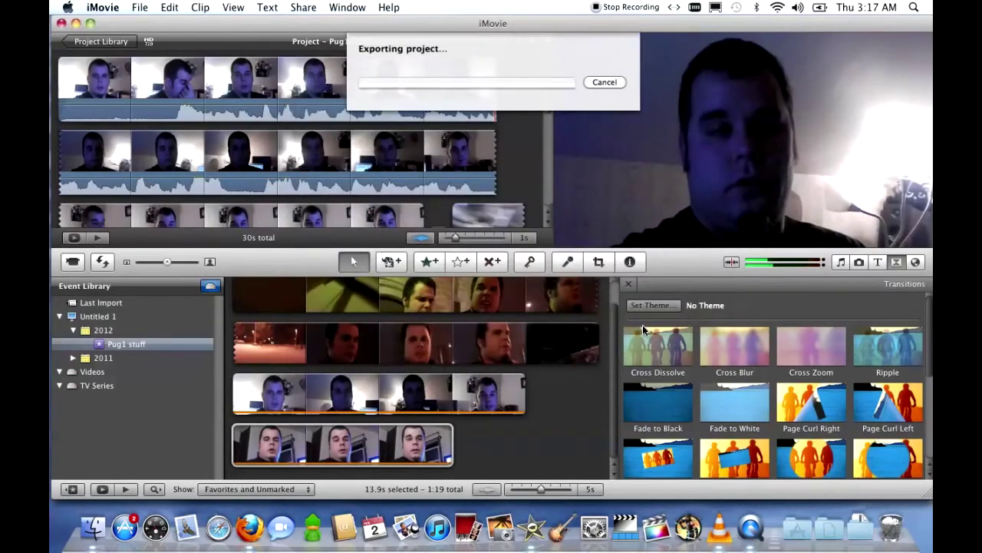